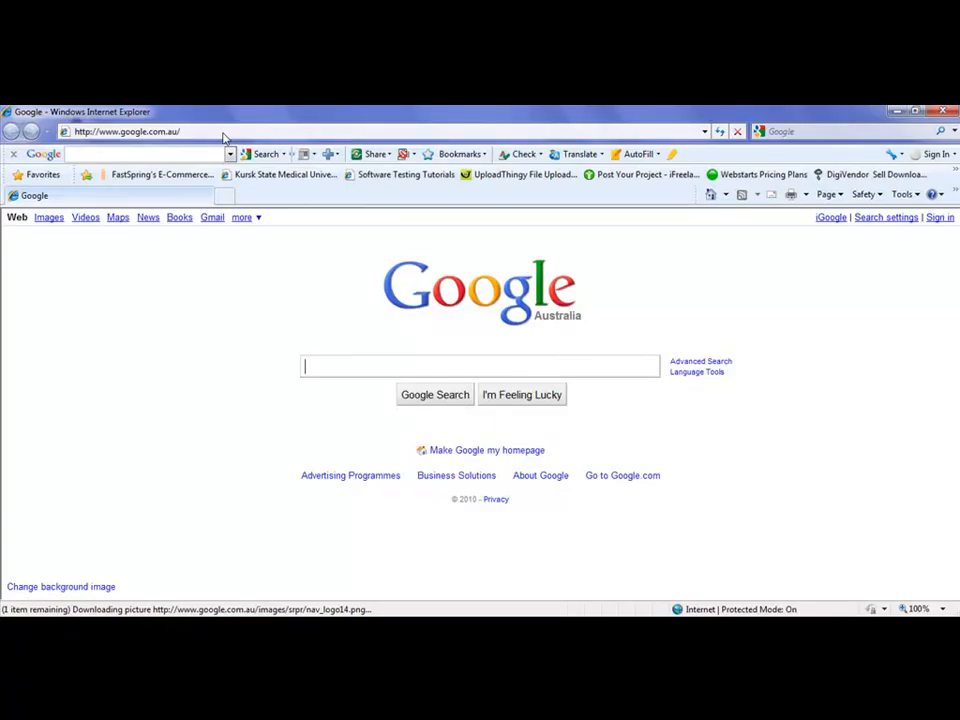
{"action": "left_click", "coordinate": [224, 134]}
{"action": "type", "text": "www.my-uni.net"}
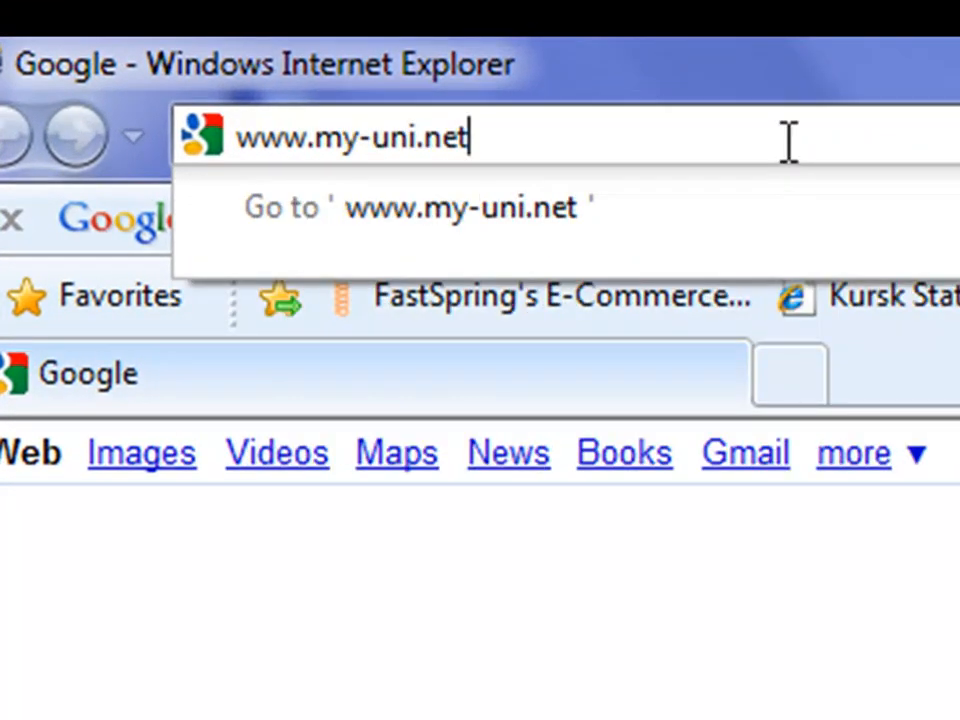
{"action": "key", "text": "Return"}
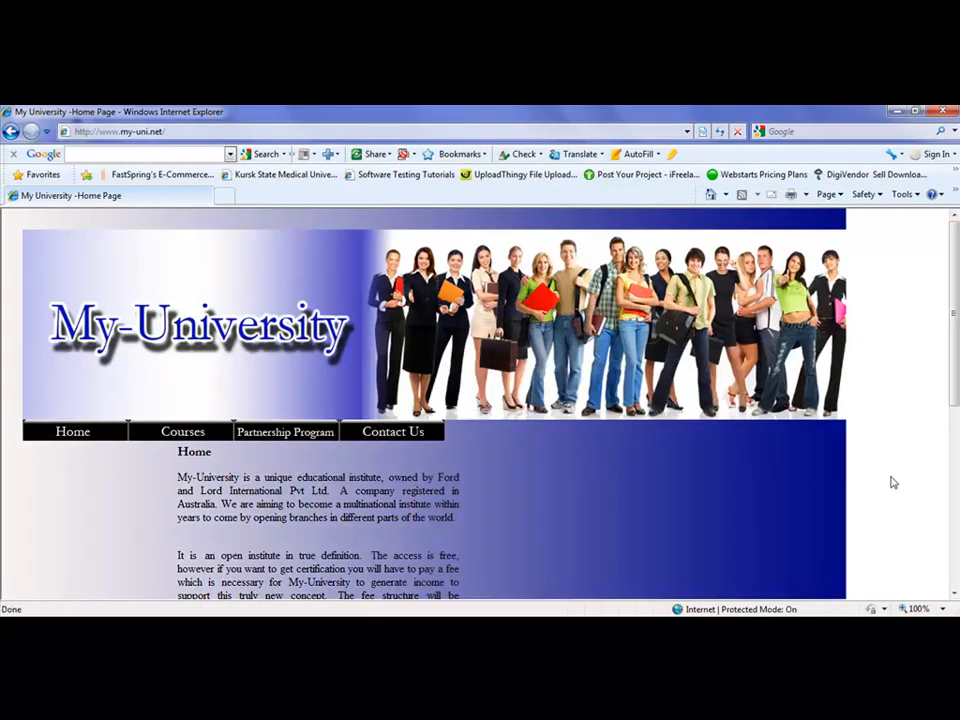
{"action": "mouse_move", "coordinate": [955, 297]}
{"action": "left_mouse_down"}
{"action": "mouse_move", "coordinate": [949, 508]}
{"action": "mouse_move", "coordinate": [953, 298]}
{"action": "left_mouse_up"}
{"action": "left_click", "coordinate": [897, 113]}
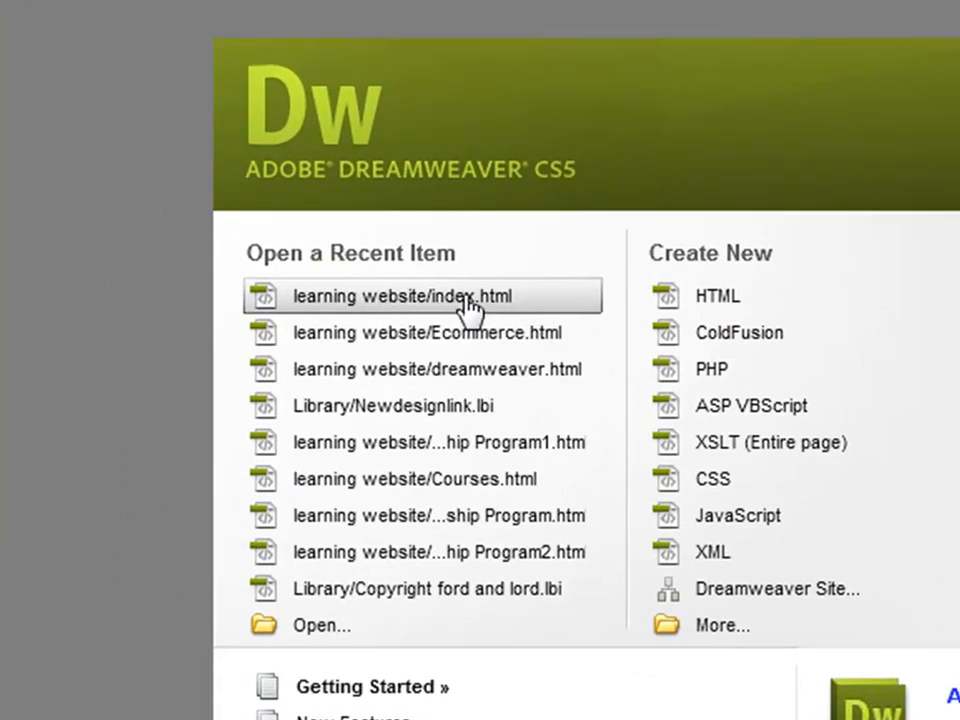
- Open learning website/index.html in Dreamweaver and select the banner block of the page
{"action": "left_click", "coordinate": [470, 310]}
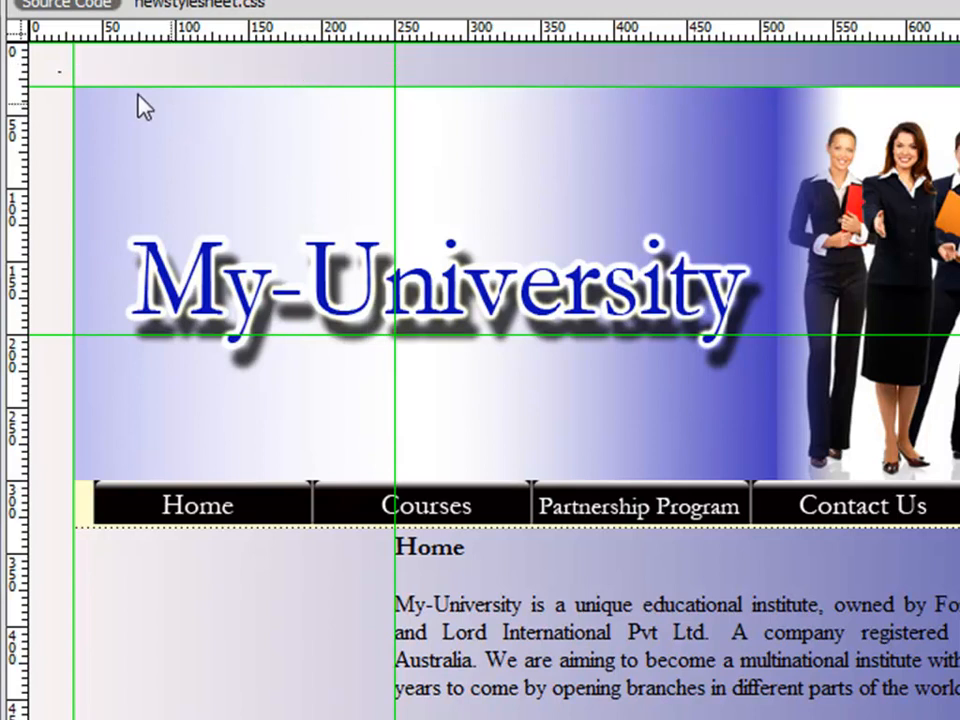
{"action": "left_click", "coordinate": [86, 81]}
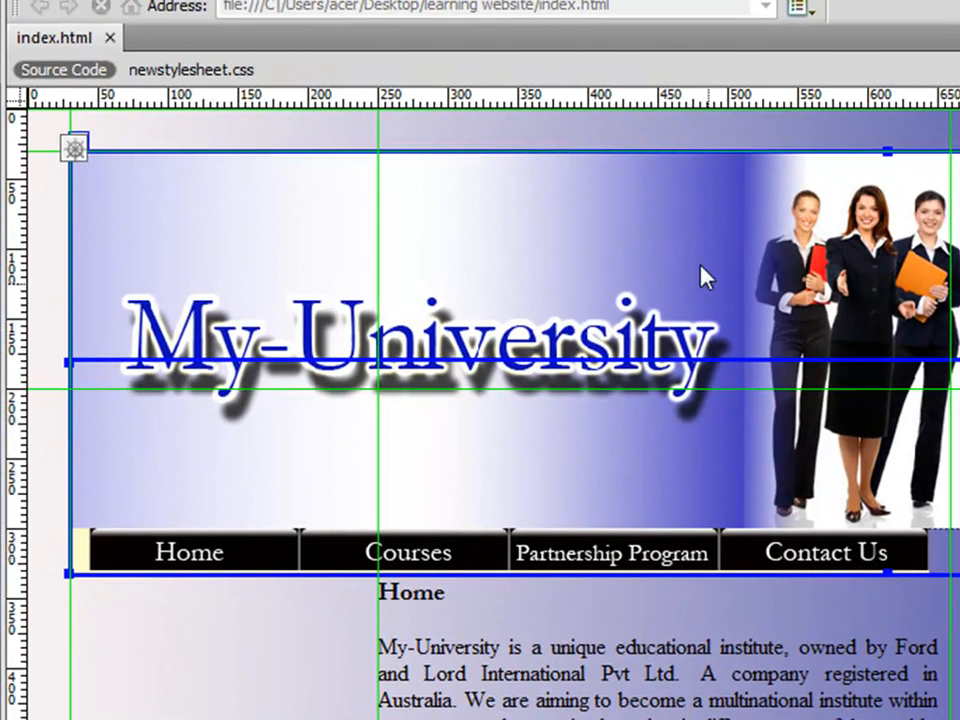
- Place horizontal and vertical guides along the four edges of the Contact Us button and measure the distances between them
{"action": "left_click_drag", "start_coordinate": [739, 100], "coordinate": [767, 529]}
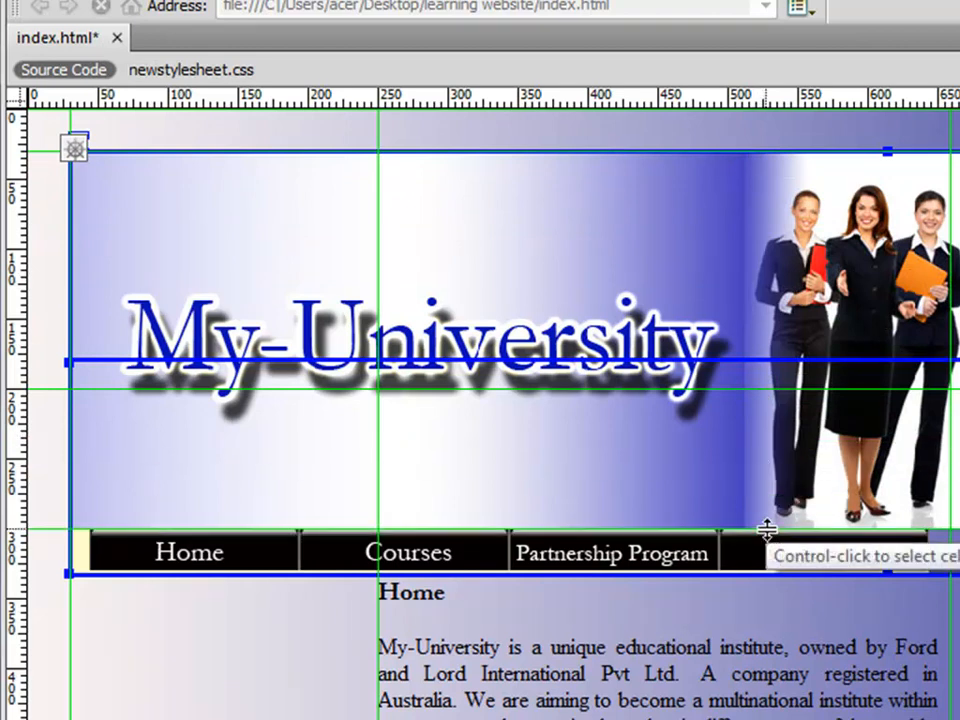
{"action": "left_click_drag", "start_coordinate": [838, 107], "coordinate": [864, 571]}
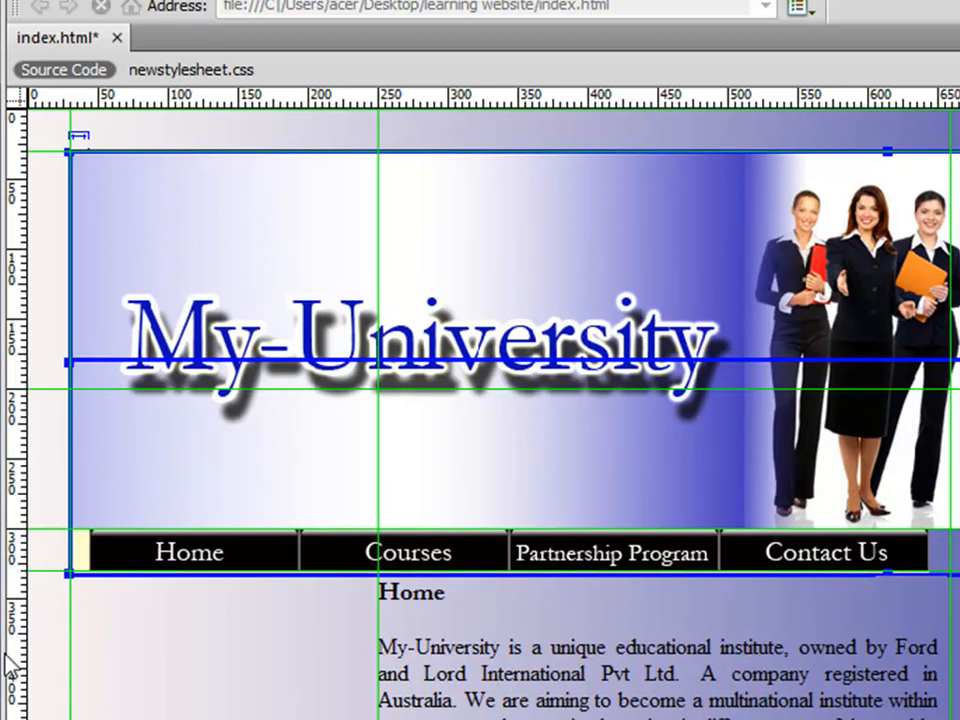
{"action": "left_click_drag", "start_coordinate": [10, 665], "coordinate": [712, 665]}
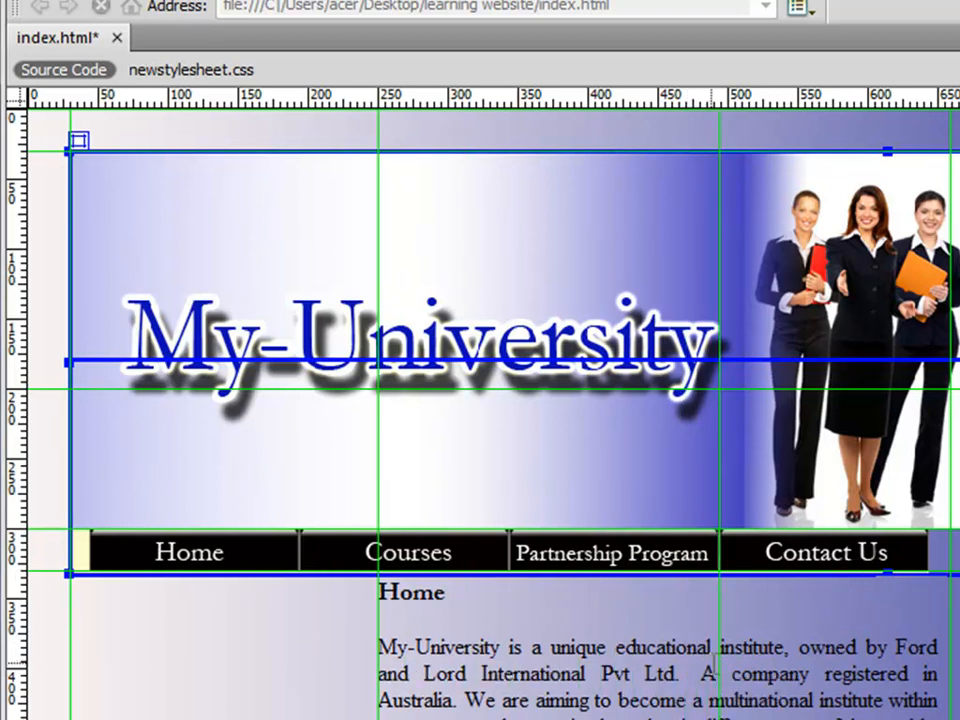
{"action": "left_click_drag", "start_coordinate": [22, 707], "coordinate": [930, 712]}
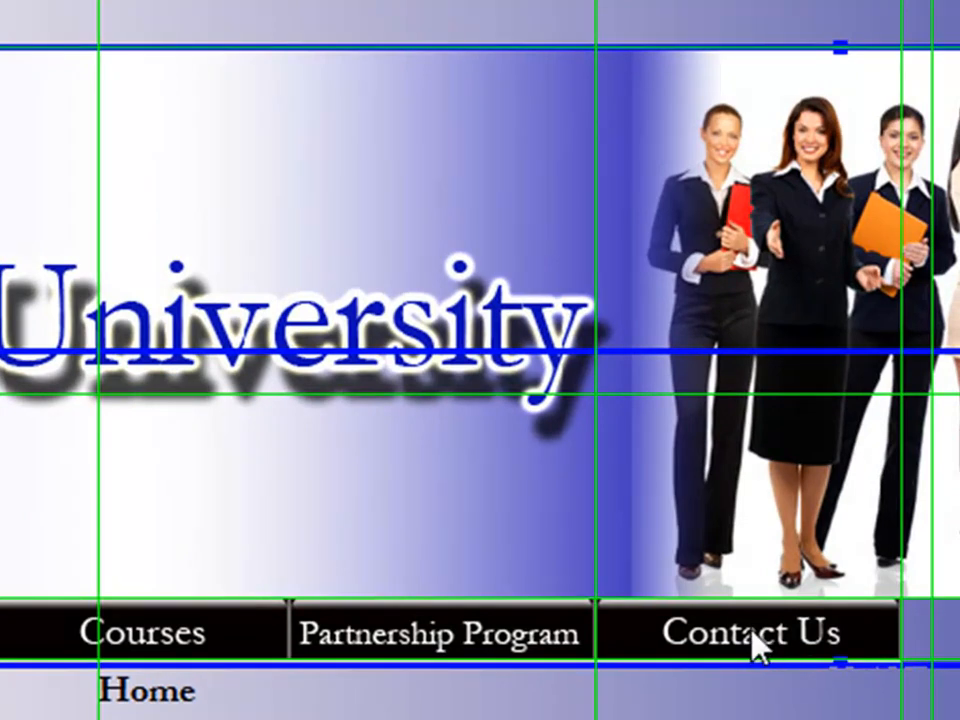
{"action": "key", "text": "shift"}
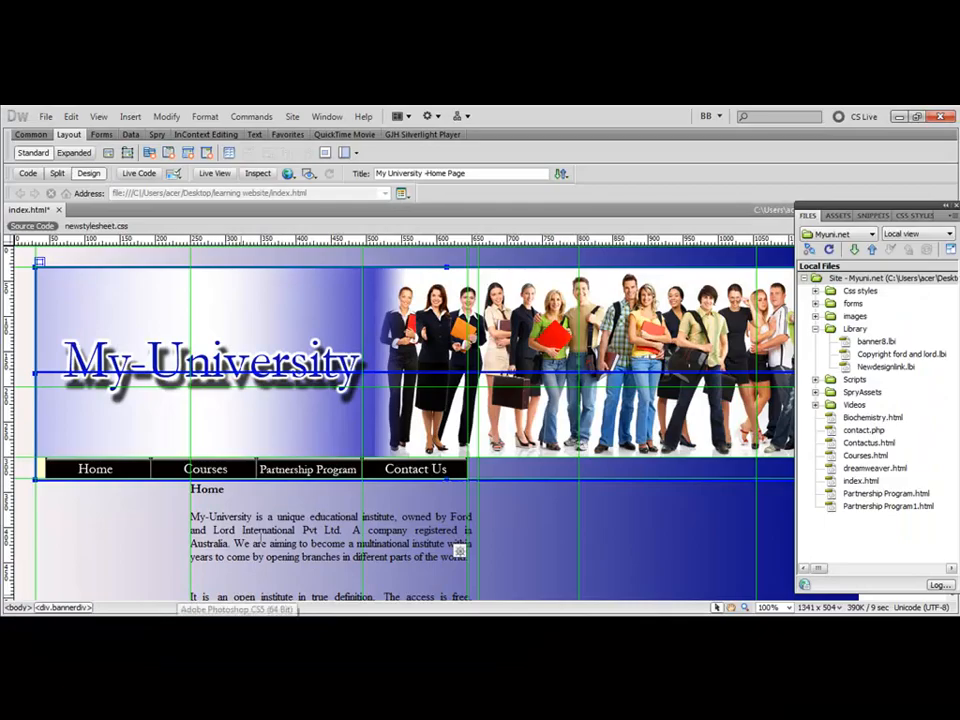
{"action": "key", "text": "ctrl"}
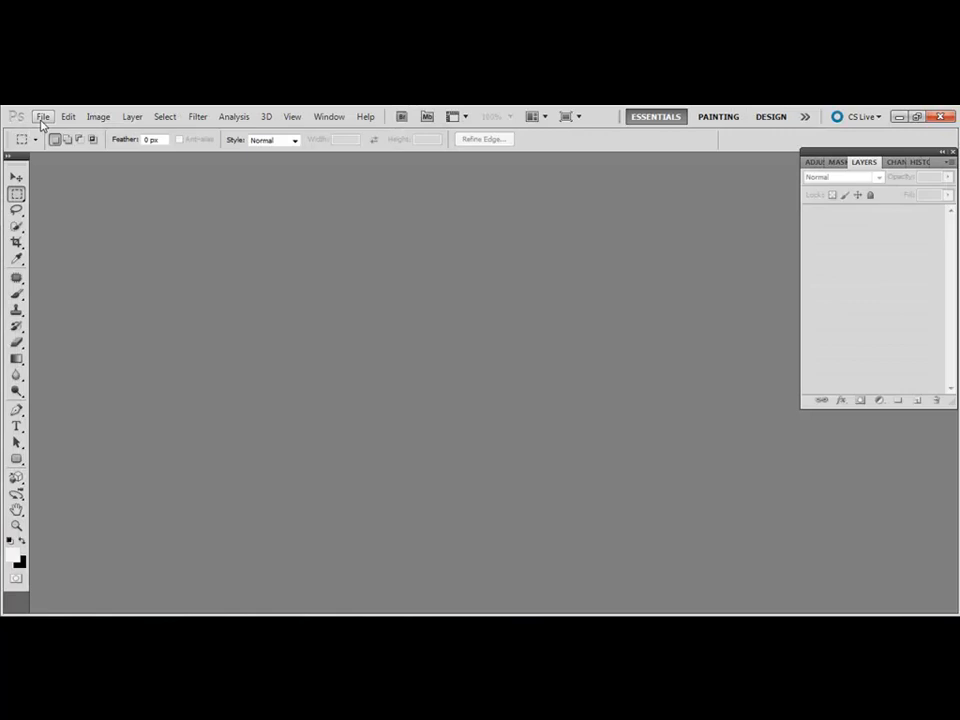
- In Photoshop, create a new document 150 pixels wide and 30 pixels high with a white background
{"action": "left_click", "coordinate": [43, 117]}
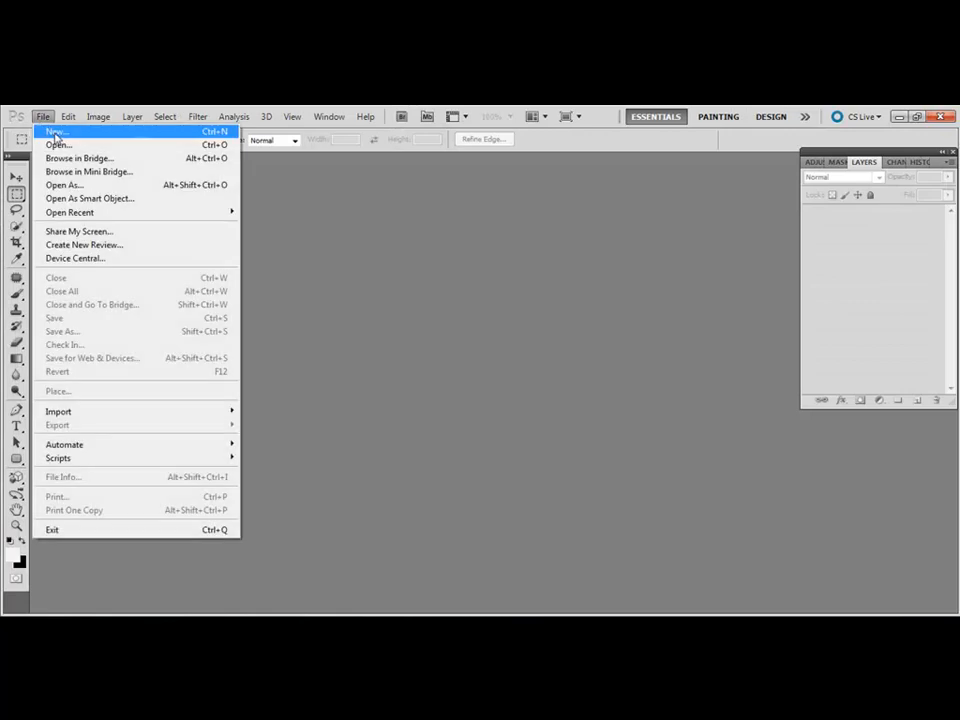
{"action": "left_click", "coordinate": [55, 133]}
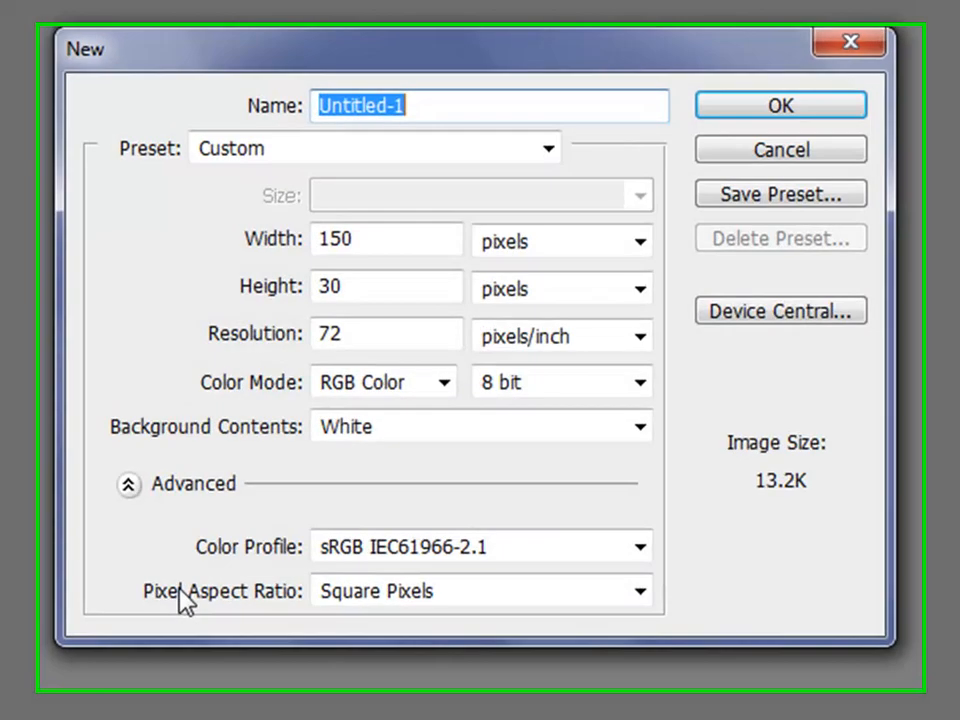
{"action": "double_click", "coordinate": [348, 232]}
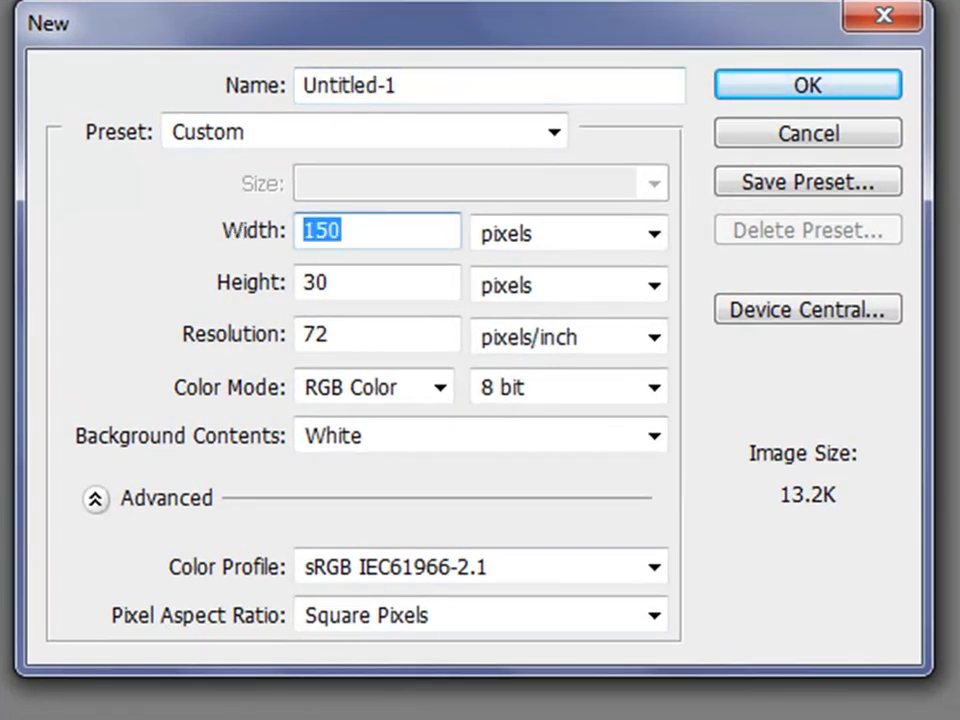
{"action": "type", "text": "150"}
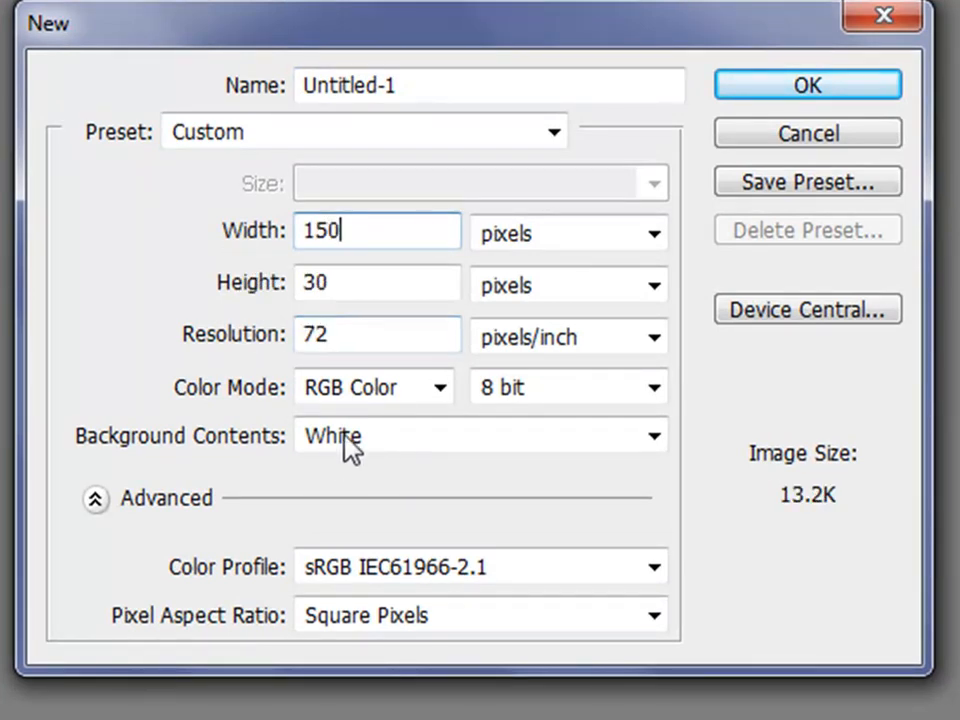
{"action": "left_click", "coordinate": [809, 88]}
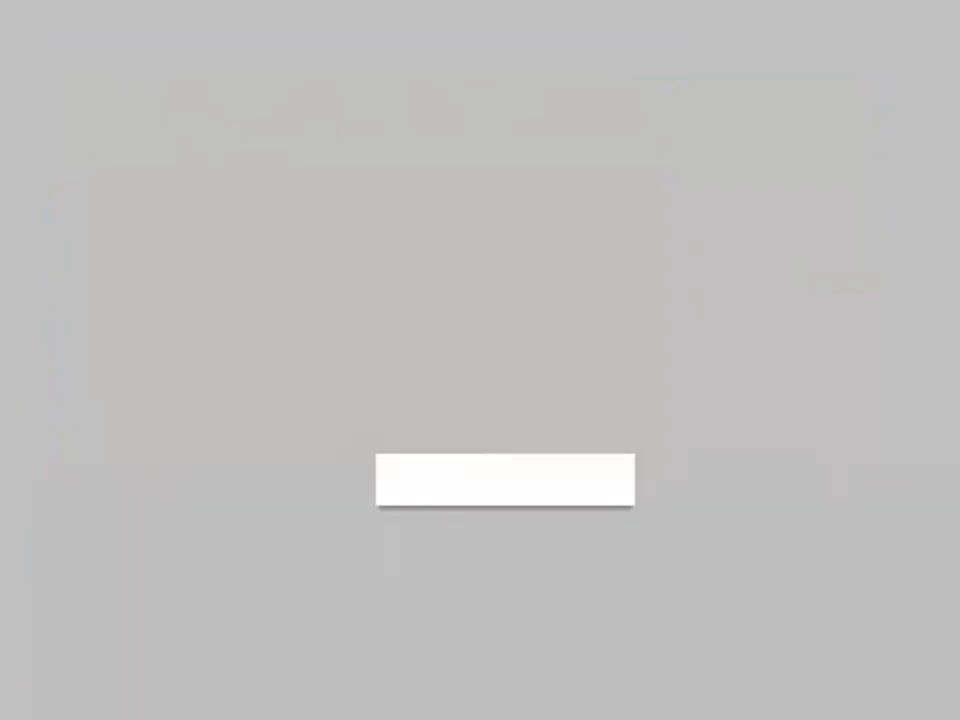
- Add a new layer and draw a near-black (#040000) rectangle shape covering the whole canvas
{"action": "left_click_drag", "start_coordinate": [444, 491], "coordinate": [578, 501]}
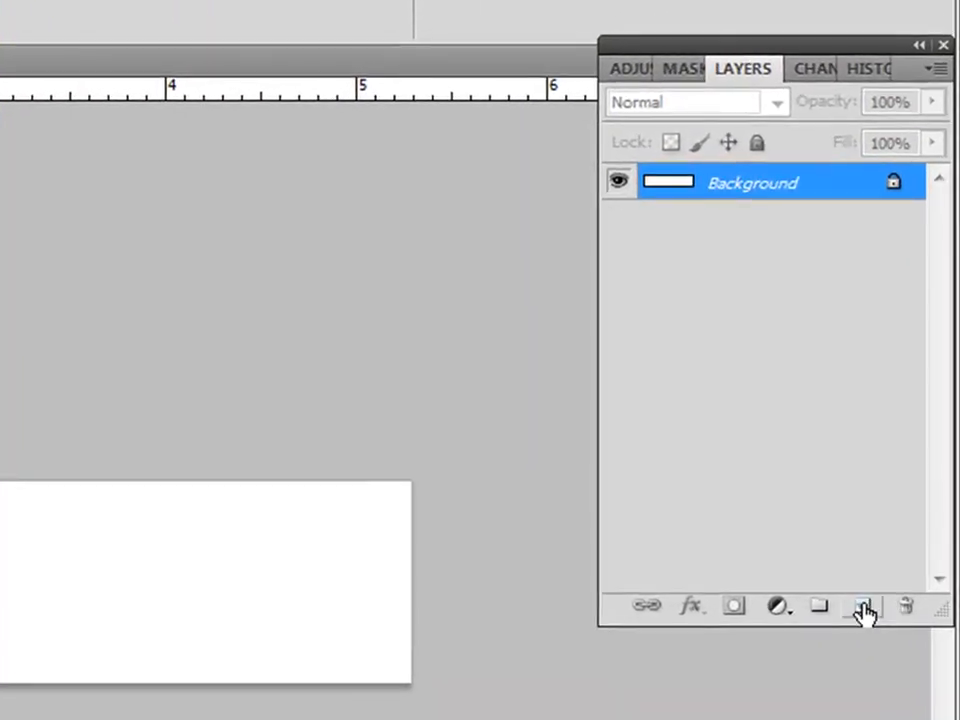
{"action": "left_click", "coordinate": [862, 608]}
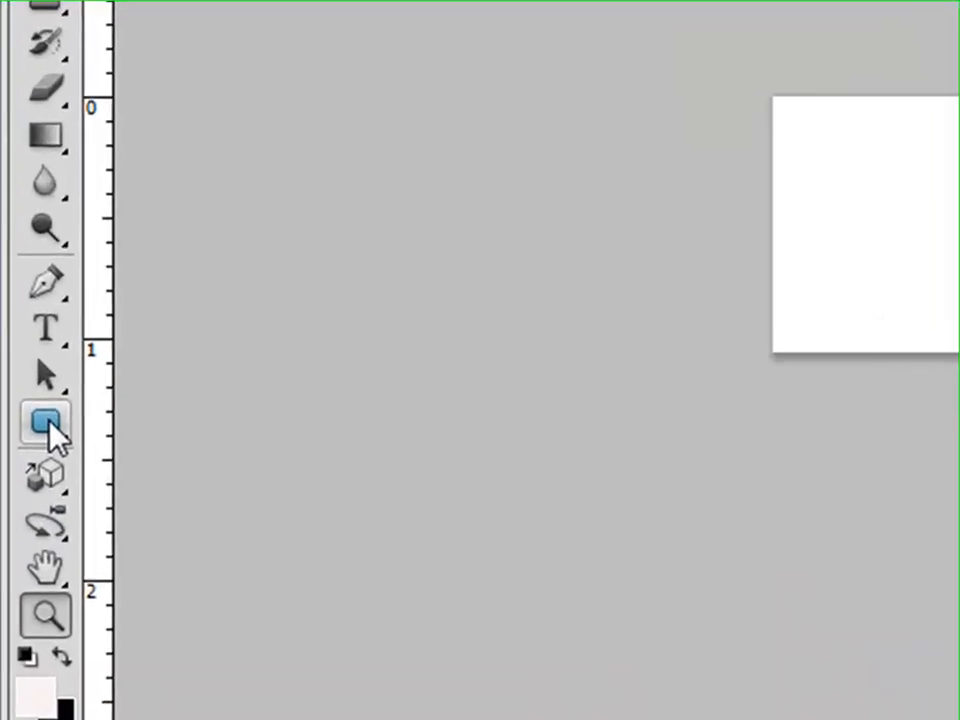
{"action": "left_click", "coordinate": [50, 424]}
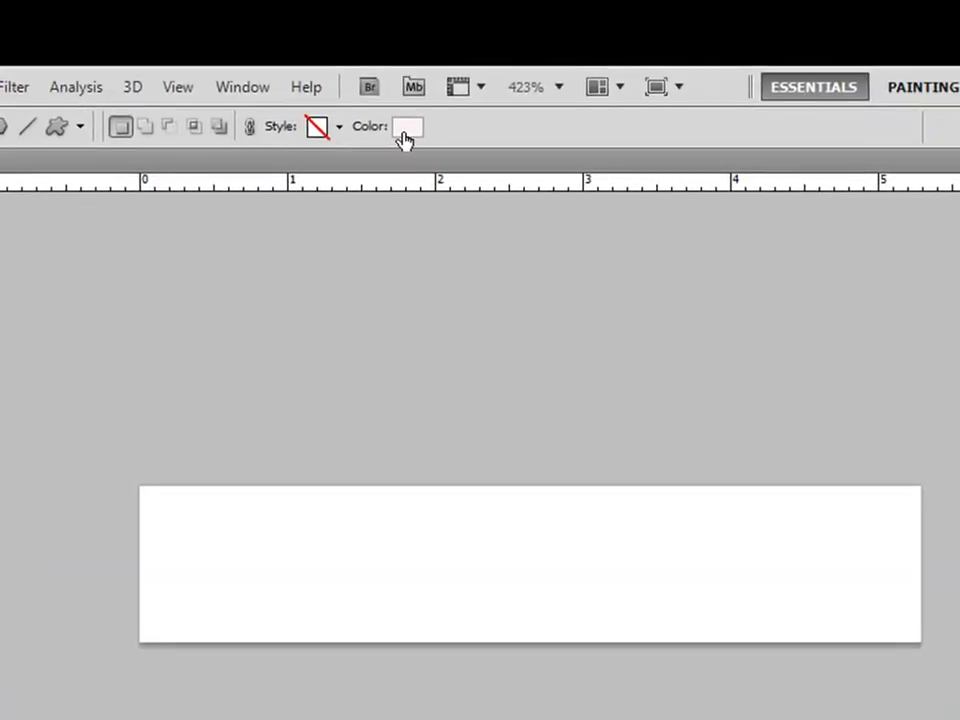
{"action": "left_click", "coordinate": [405, 130]}
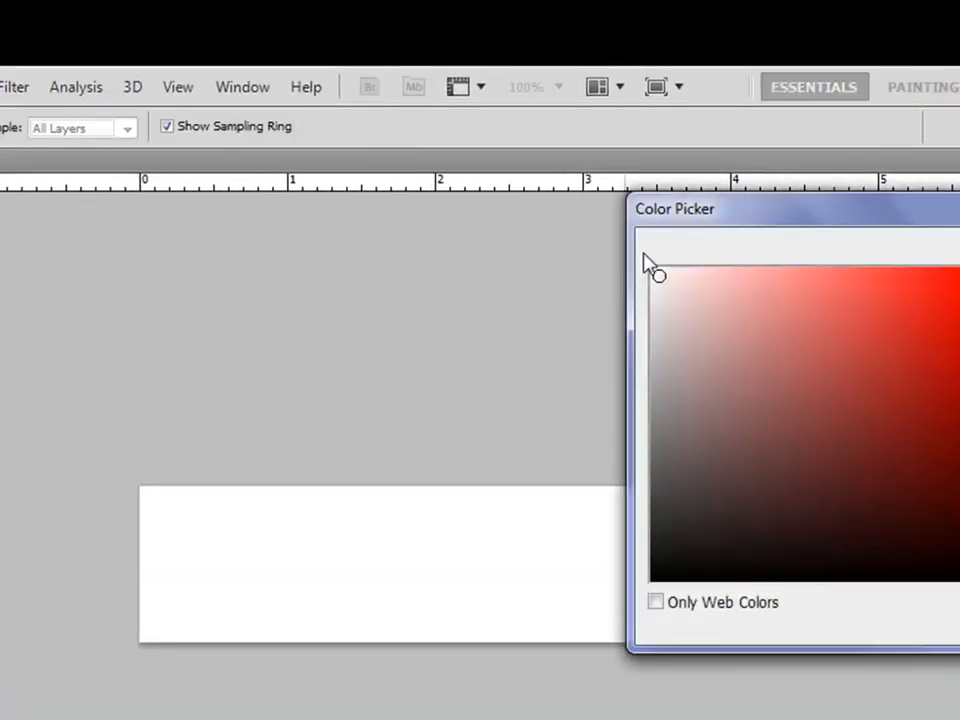
{"action": "left_click_drag", "start_coordinate": [682, 322], "coordinate": [958, 575]}
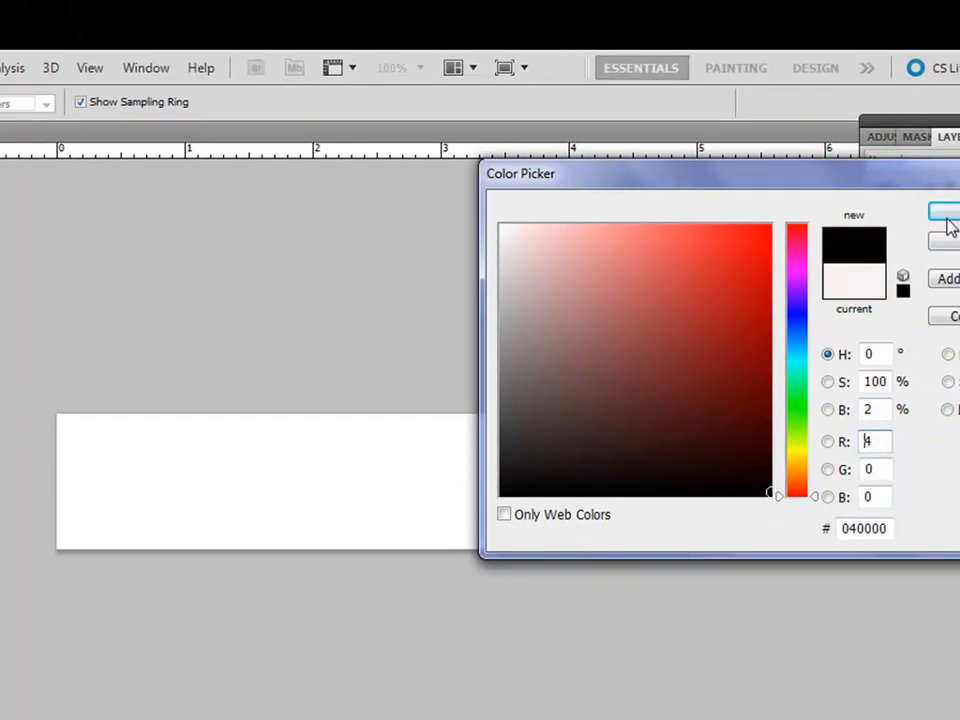
{"action": "left_click", "coordinate": [946, 216]}
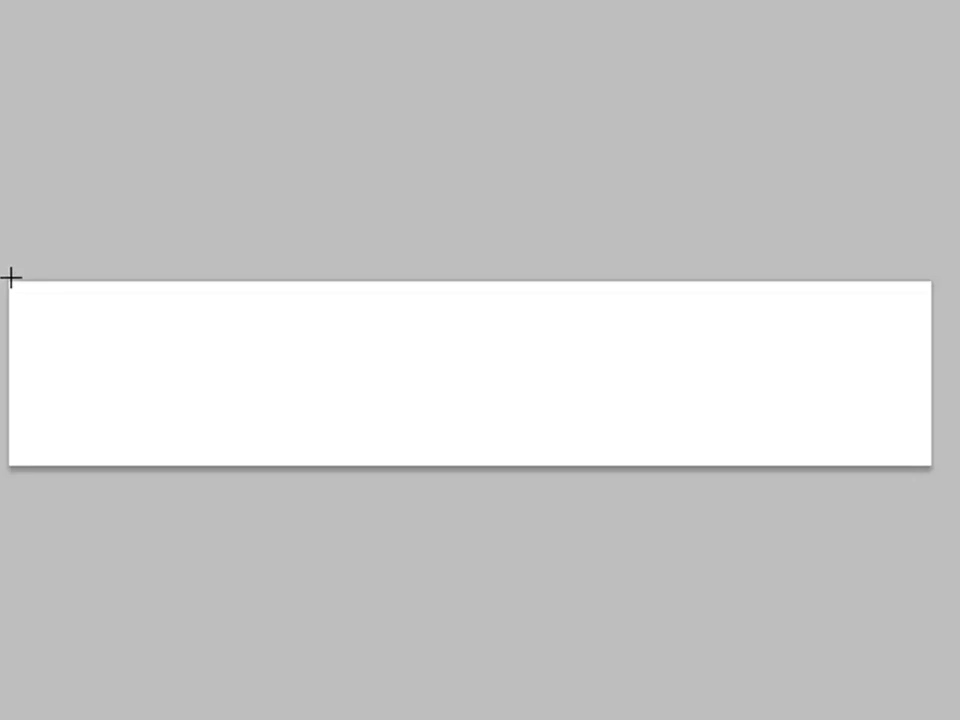
{"action": "left_click_drag", "start_coordinate": [10, 281], "coordinate": [929, 467]}
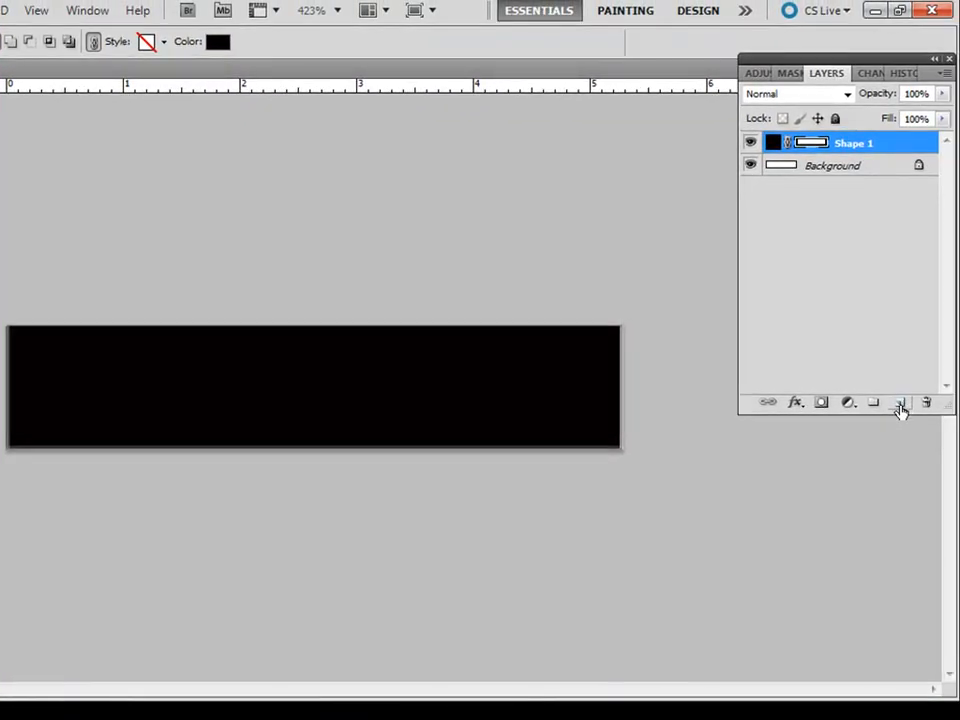
- Add another layer and draw a rounded rectangle with a 10 px radius across the upper part of the black rectangle
{"action": "left_click", "coordinate": [900, 404]}
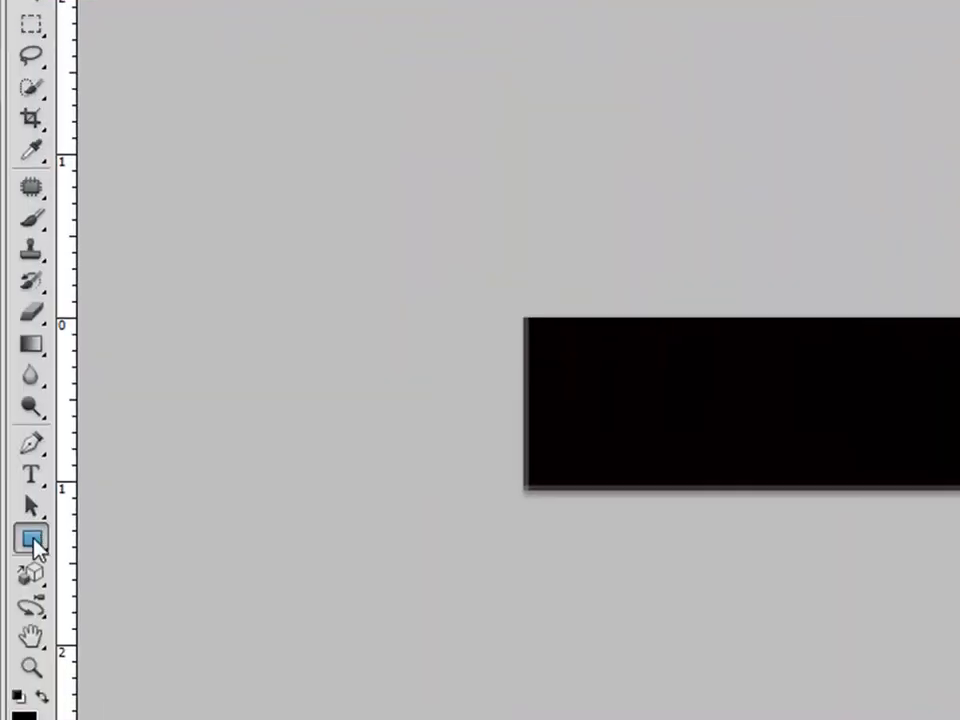
{"action": "right_click", "coordinate": [34, 541]}
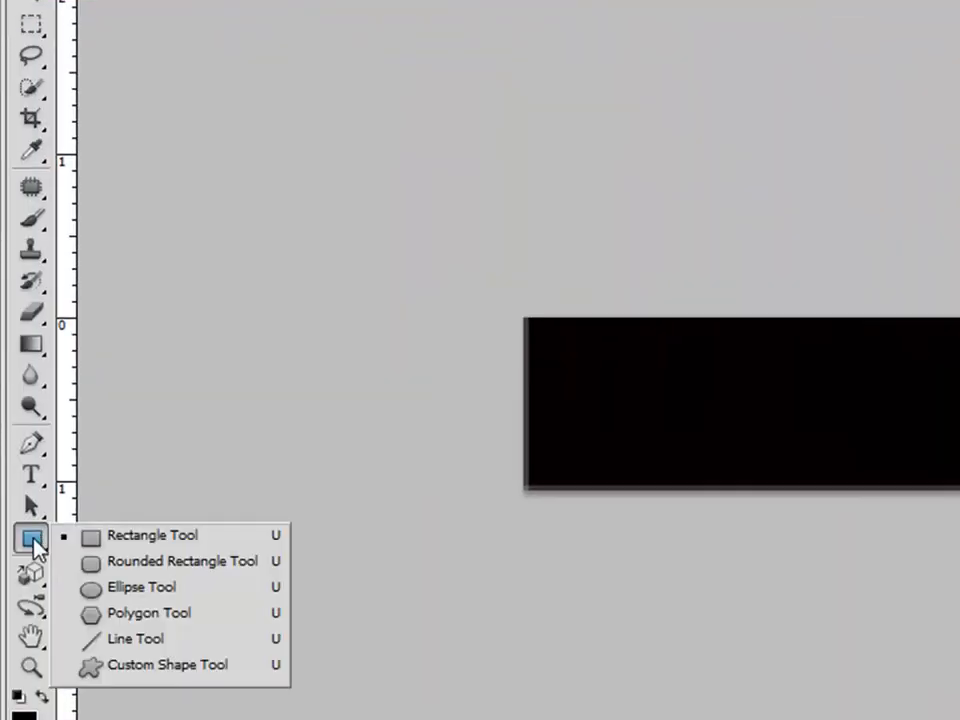
{"action": "left_click", "coordinate": [160, 562]}
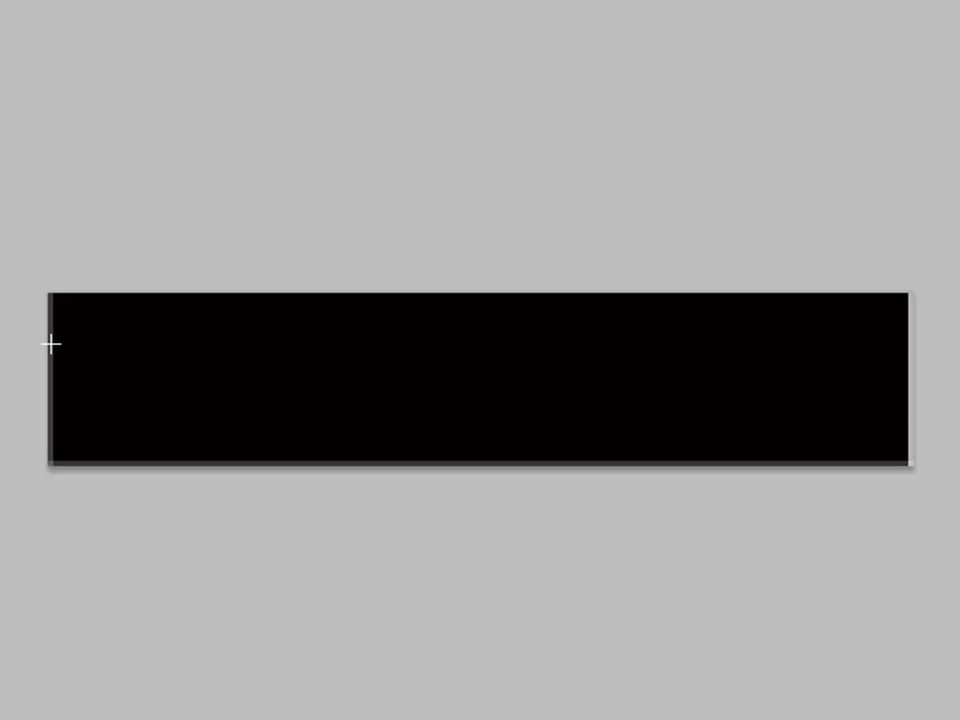
{"action": "left_click_drag", "start_coordinate": [54, 294], "coordinate": [905, 392]}
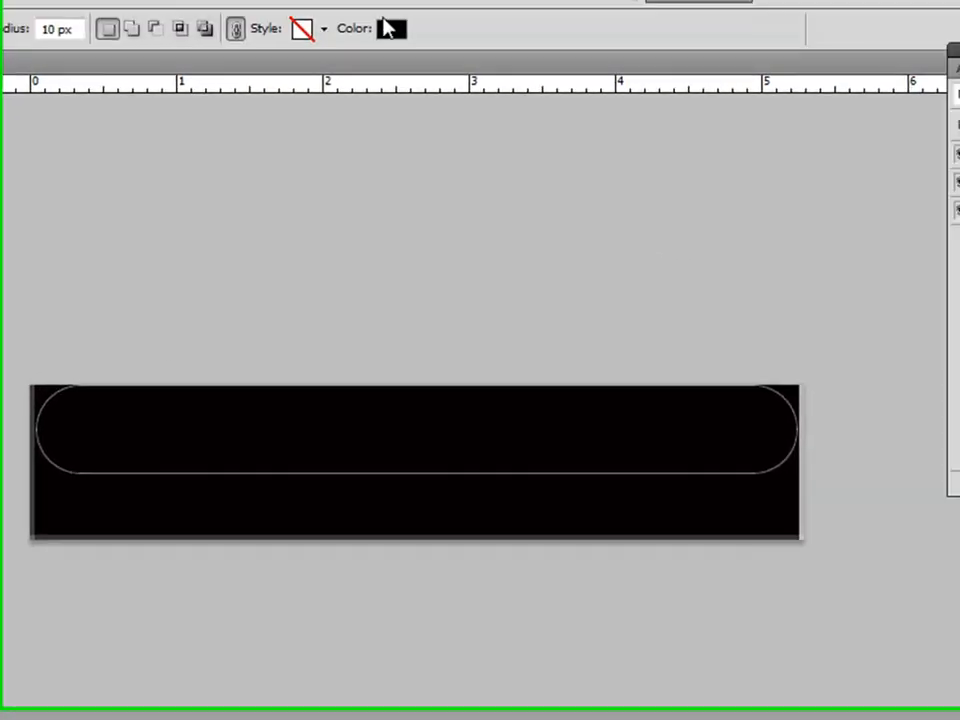
- Change the rounded rectangle's fill color to near-white
{"action": "left_click", "coordinate": [390, 28]}
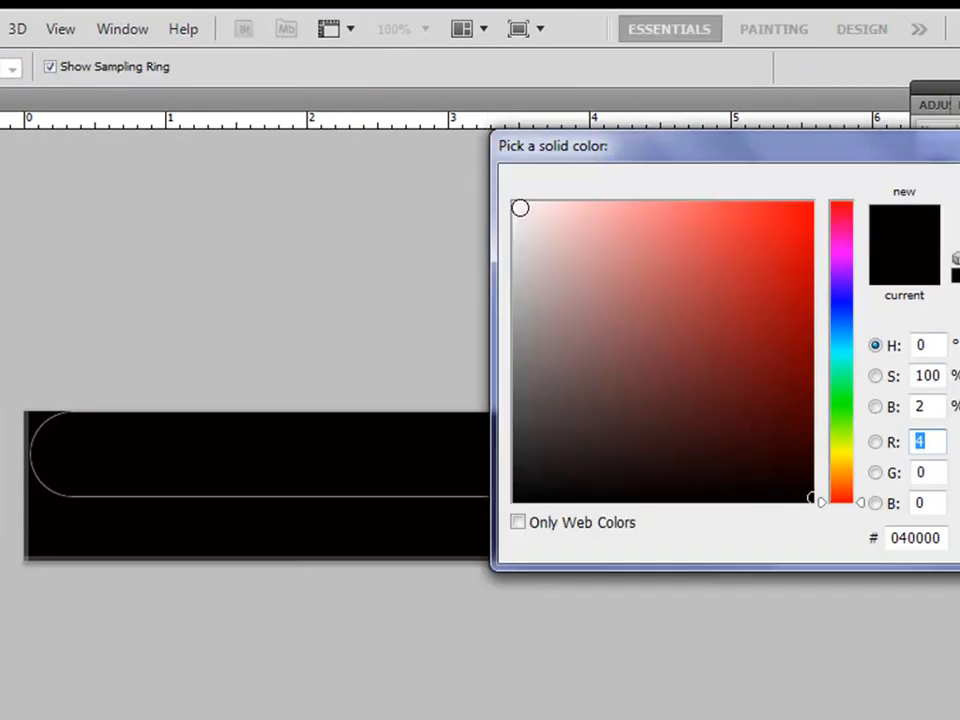
{"action": "left_click", "coordinate": [520, 207]}
{"action": "key", "text": "Return"}
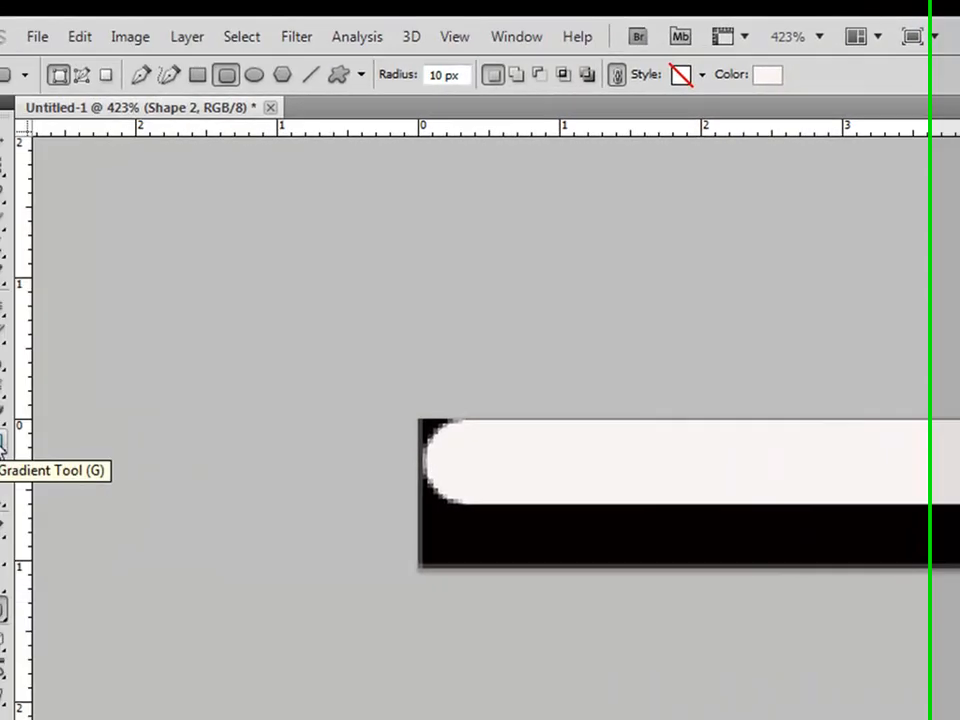
- Add a layer mask to the rounded rectangle and apply a reversed Black, White gradient from its upper edge to its middle
{"action": "left_click", "coordinate": [28, 444]}
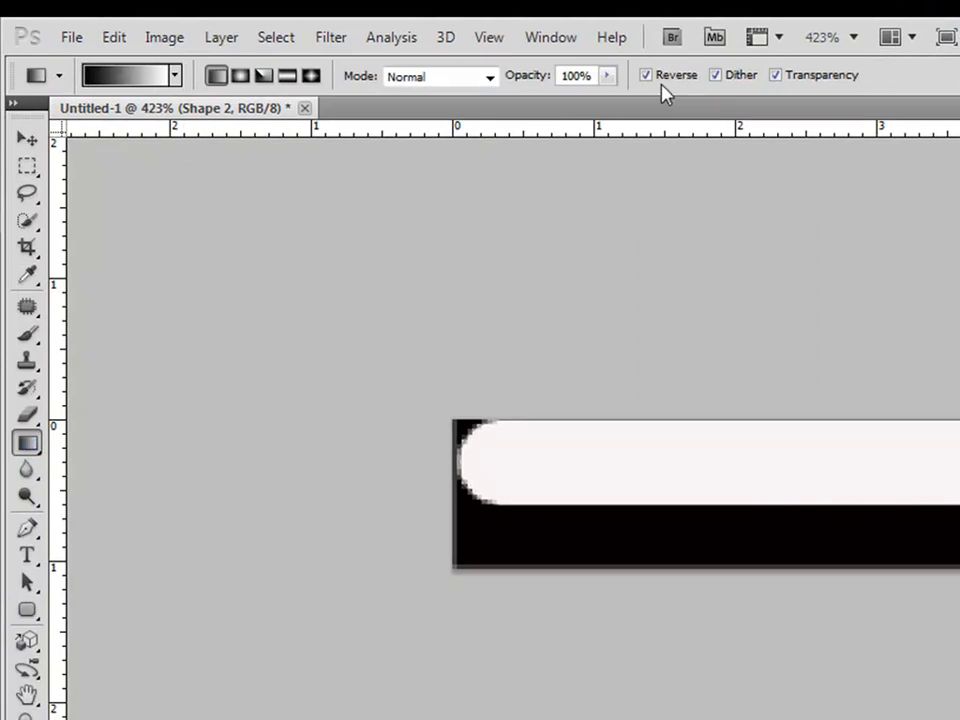
{"action": "left_click", "coordinate": [137, 82]}
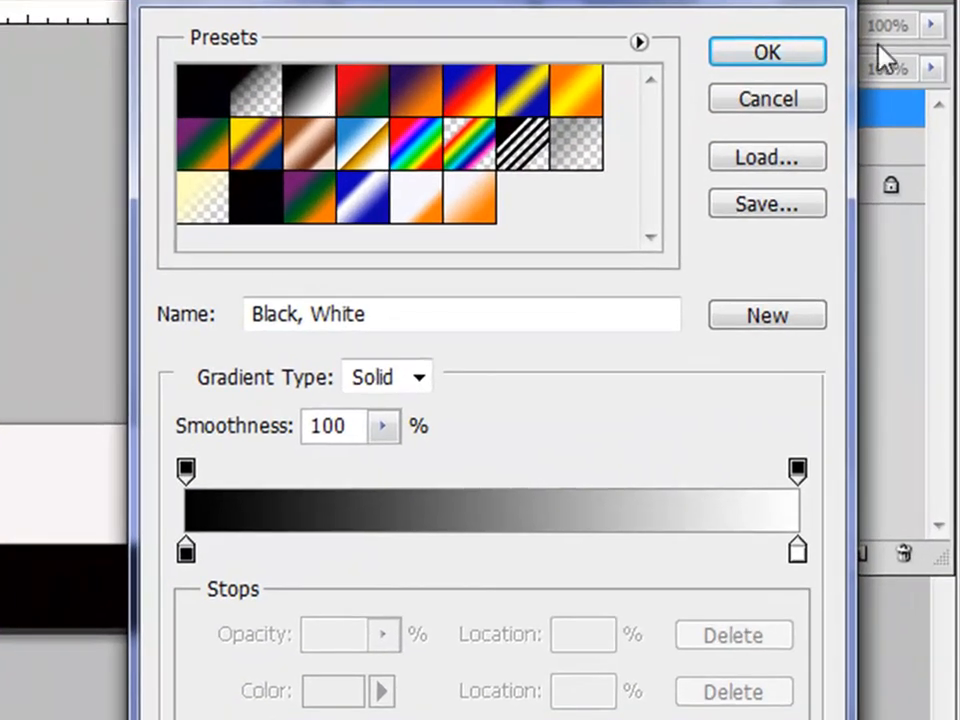
{"action": "left_click", "coordinate": [797, 56]}
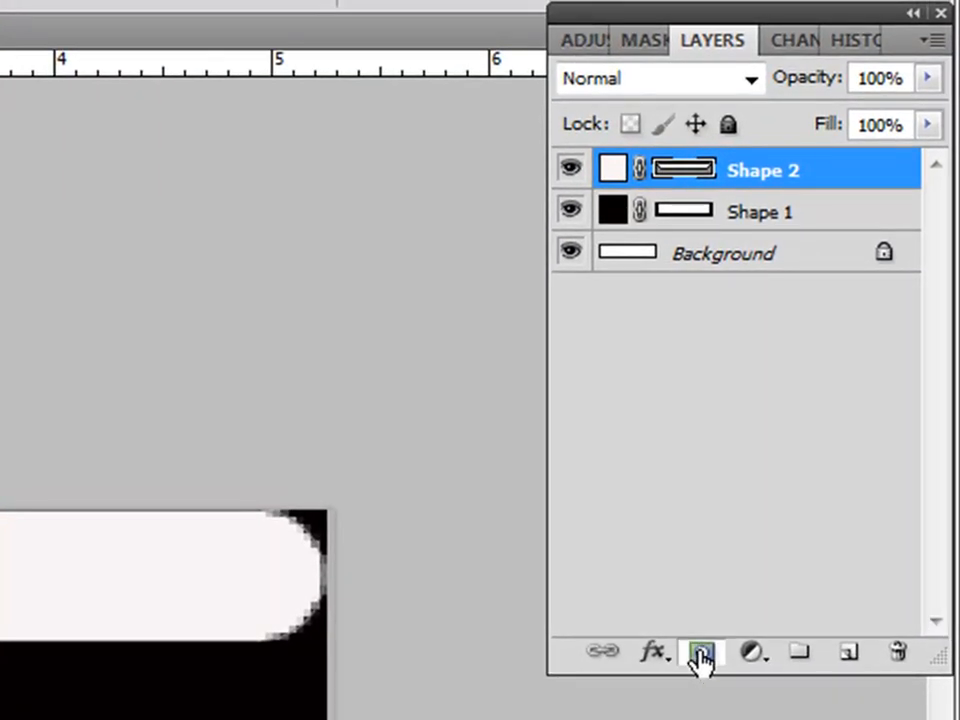
{"action": "left_click", "coordinate": [714, 589]}
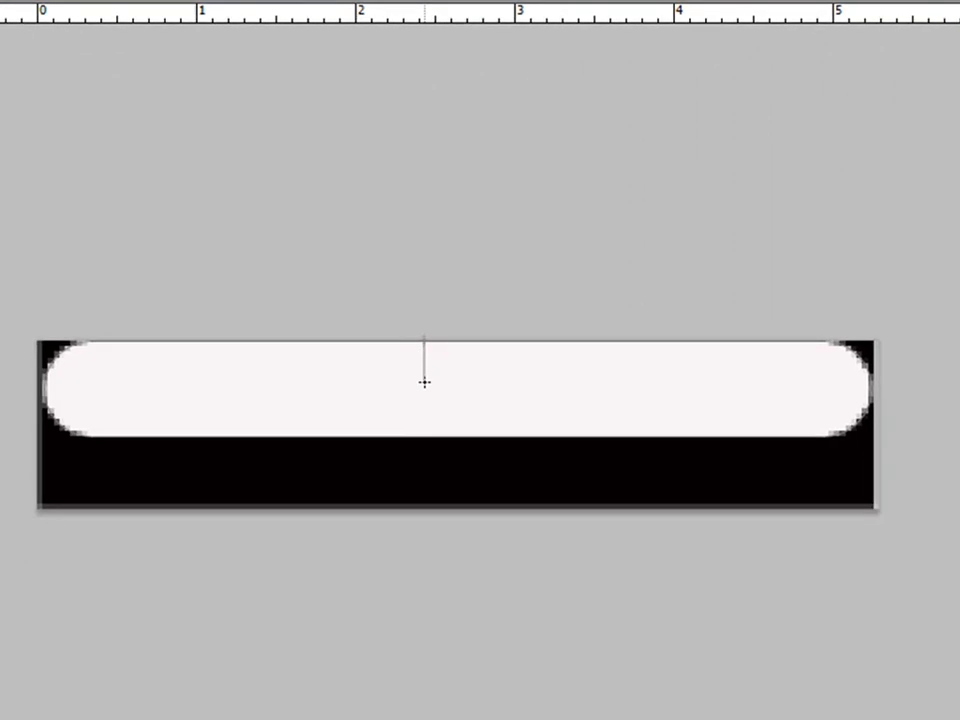
{"action": "left_click_drag", "start_coordinate": [424, 387], "coordinate": [424, 387]}
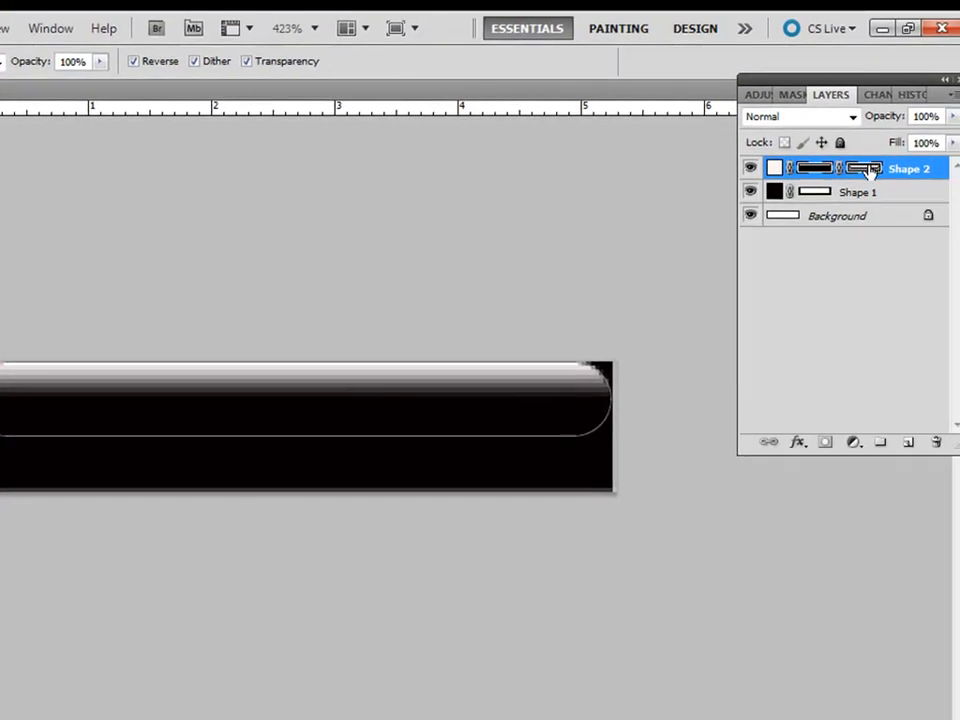
{"action": "left_click", "coordinate": [872, 169]}
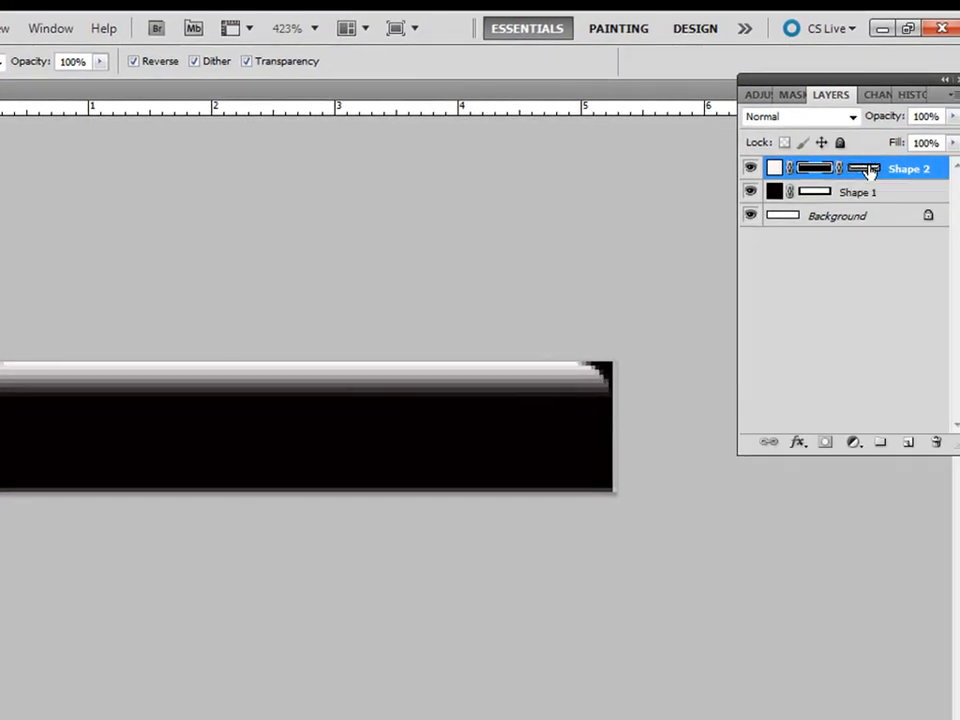
- Add a new layer above the rounded rectangle and set the Type tool's text color to near-white
{"action": "key", "text": "z"}
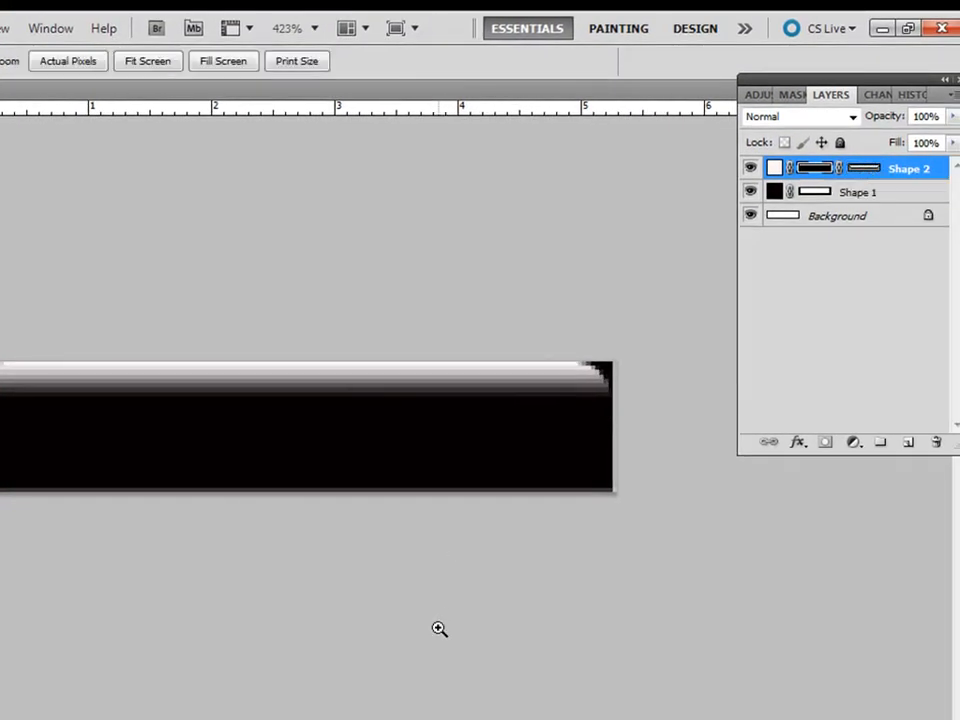
{"action": "left_click_drag", "start_coordinate": [443, 605], "coordinate": [380, 636]}
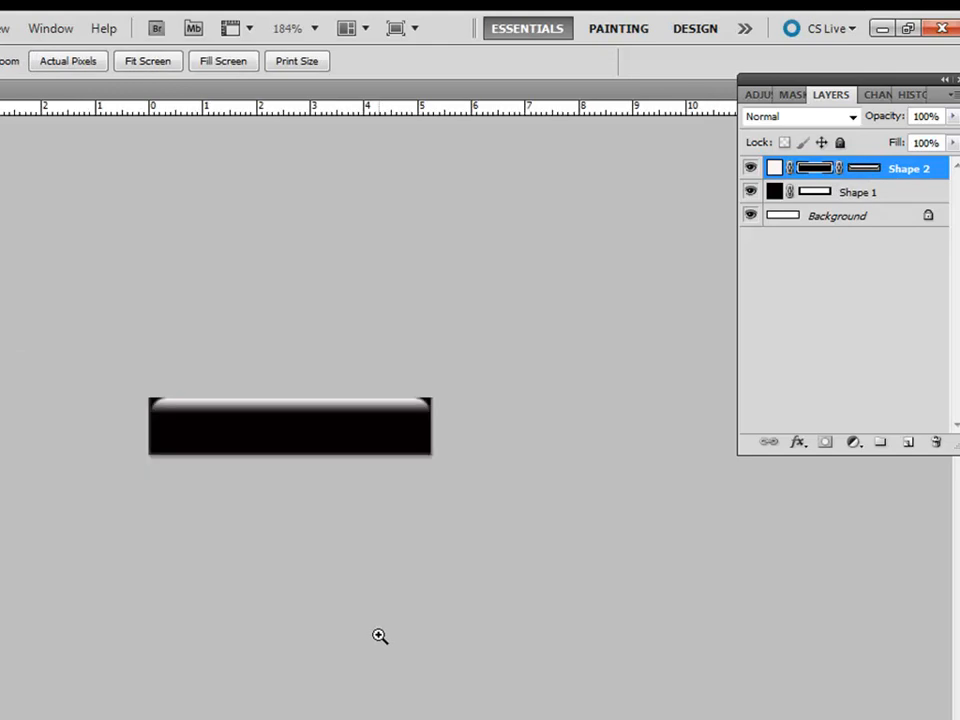
{"action": "left_click", "coordinate": [907, 442]}
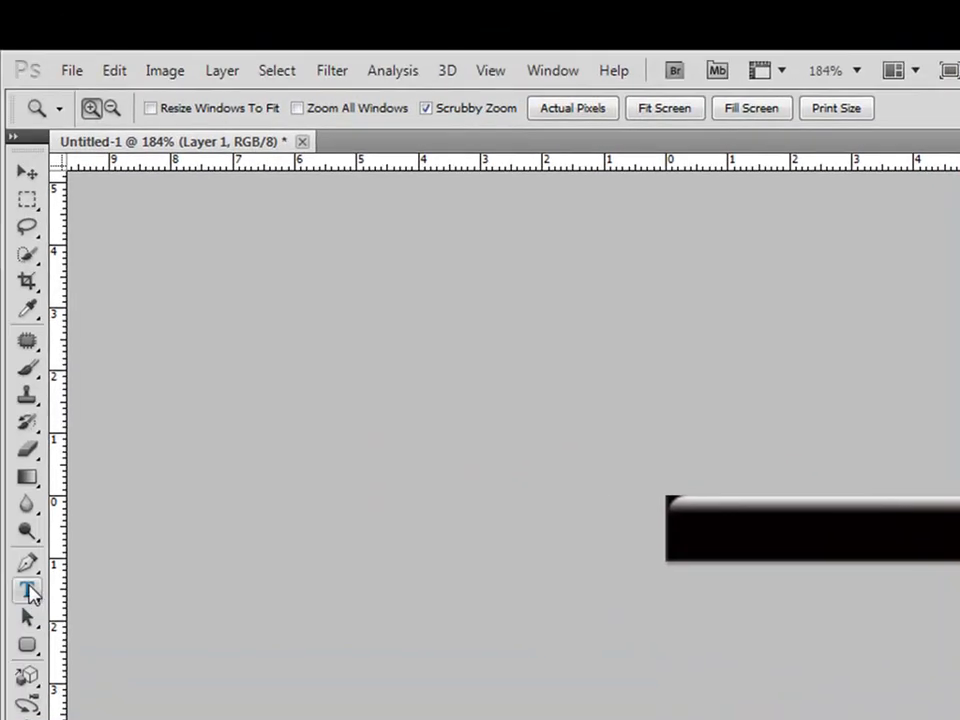
{"action": "left_click", "coordinate": [28, 592]}
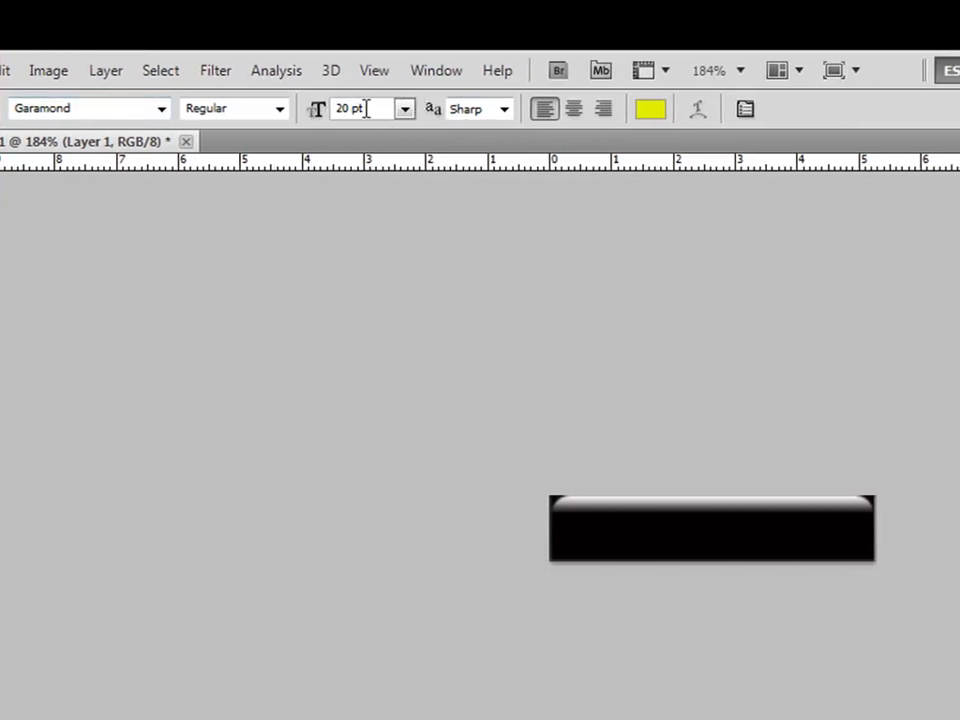
{"action": "left_click", "coordinate": [648, 112]}
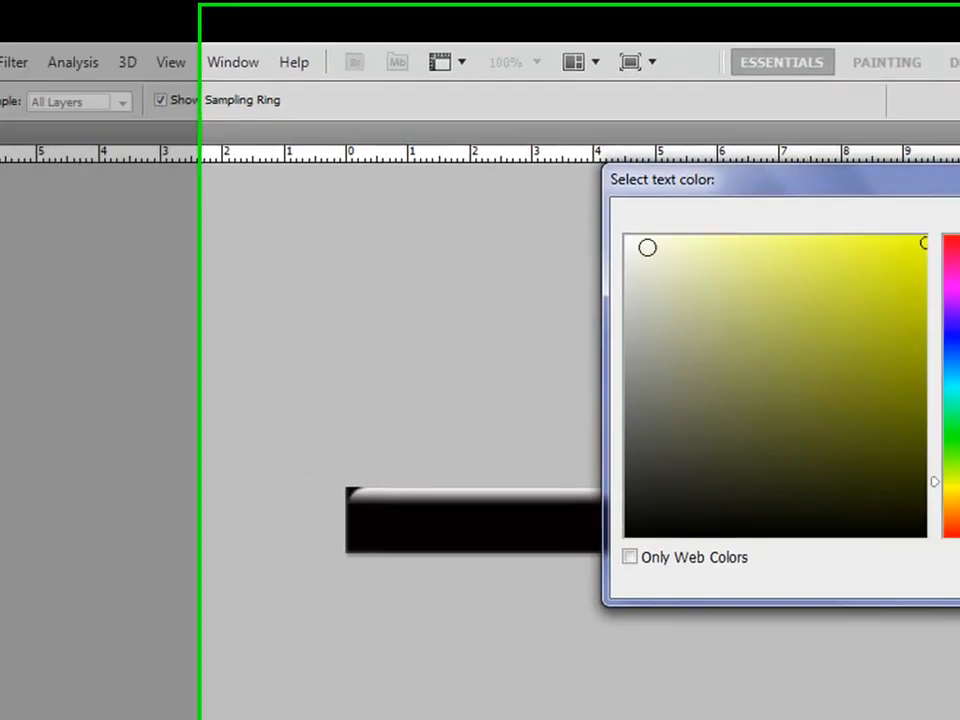
{"action": "left_click", "coordinate": [681, 243]}
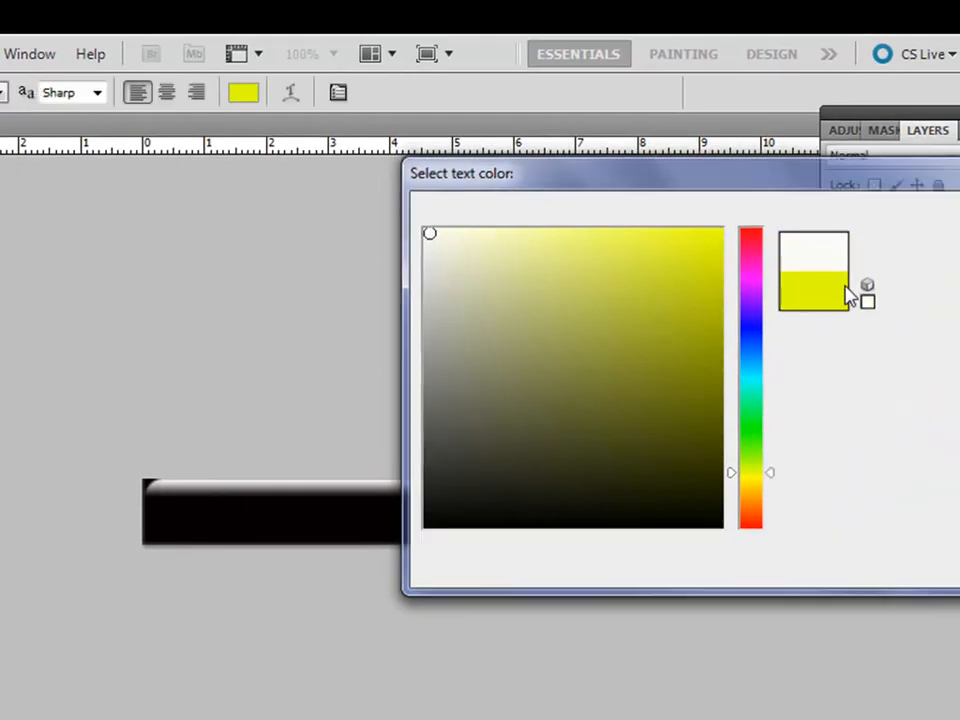
{"action": "key", "text": "Return"}
- Add the text "E-Commerce" in 20 pt Garamond to the black button and move it to the button's center
{"action": "left_click", "coordinate": [236, 515]}
{"action": "type", "text": "E-Commerce"}
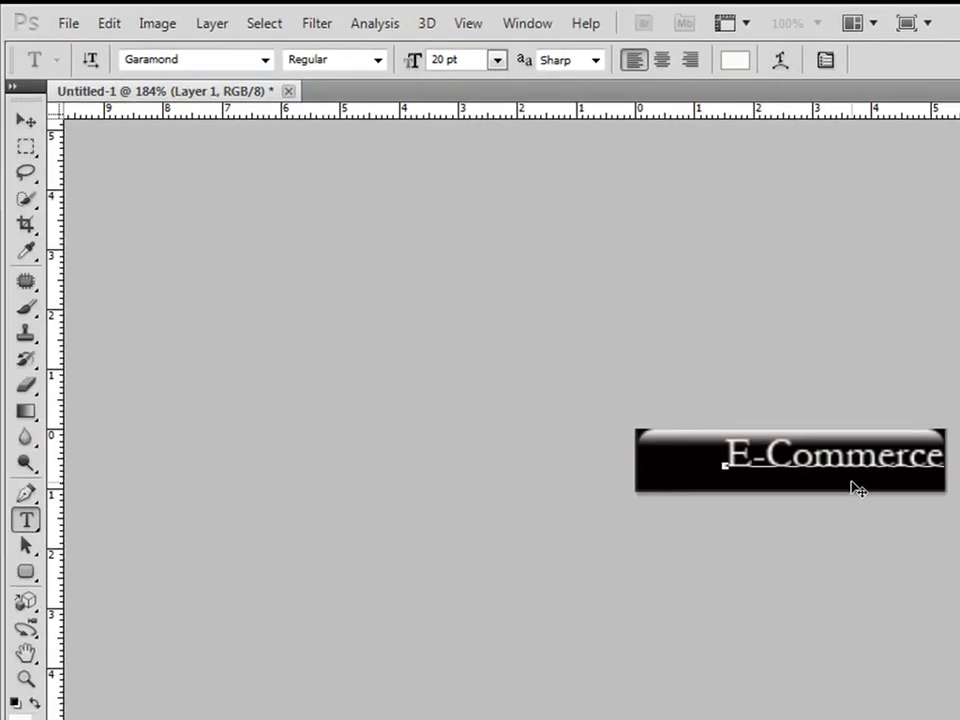
{"action": "left_click_drag", "start_coordinate": [846, 487], "coordinate": [818, 492]}
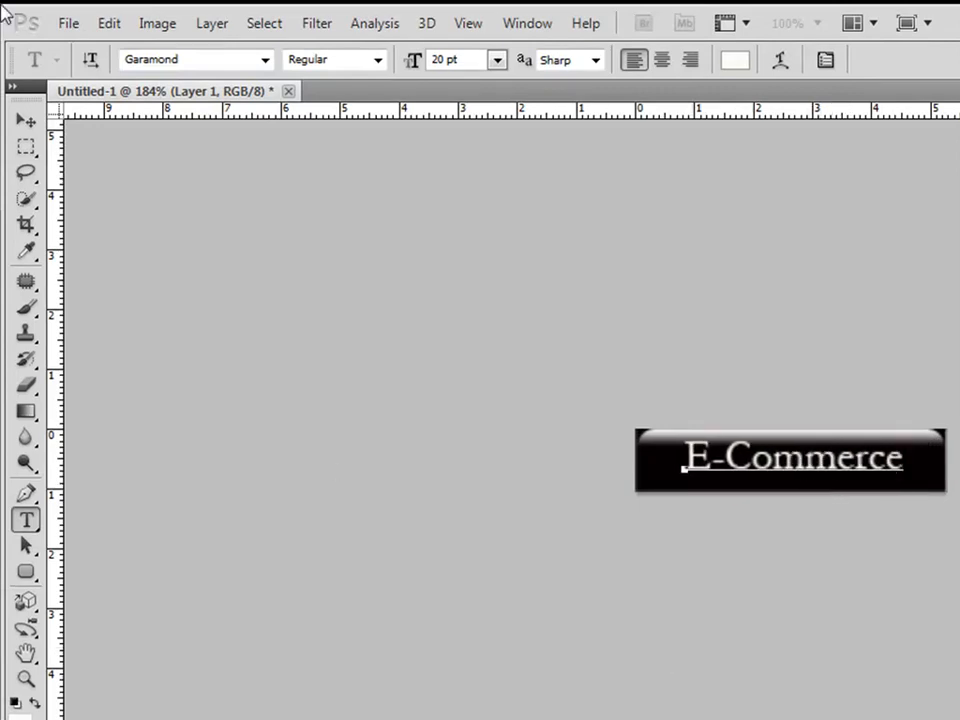
- Save the document as "newbutton" in Photoshop (PSD) format in the images folder
{"action": "left_click", "coordinate": [66, 20]}
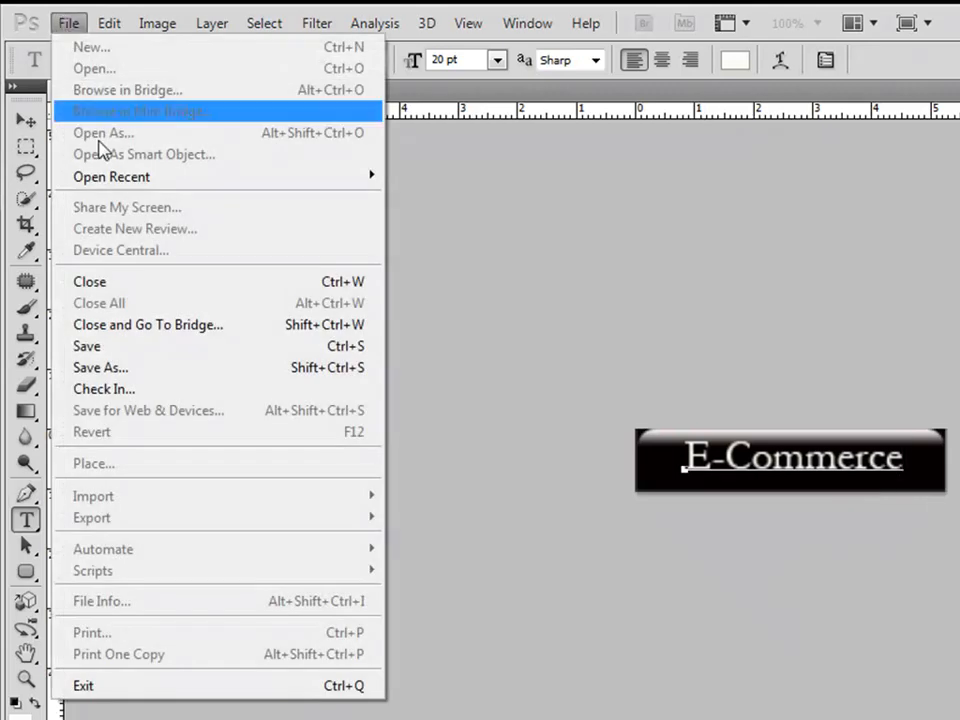
{"action": "left_click", "coordinate": [143, 377]}
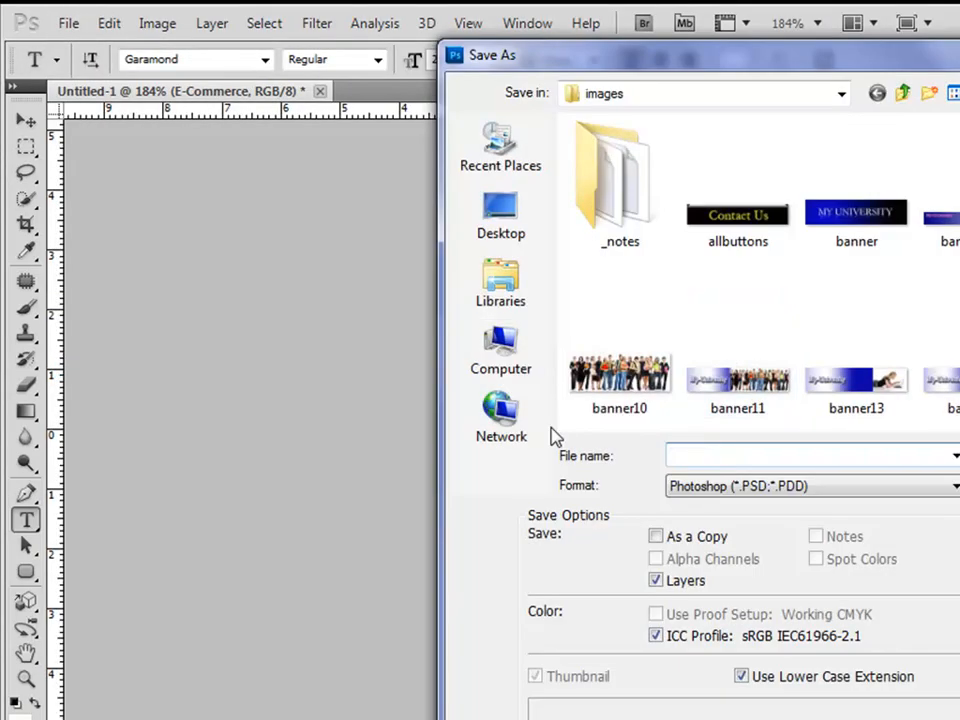
{"action": "type", "text": "newbutton"}
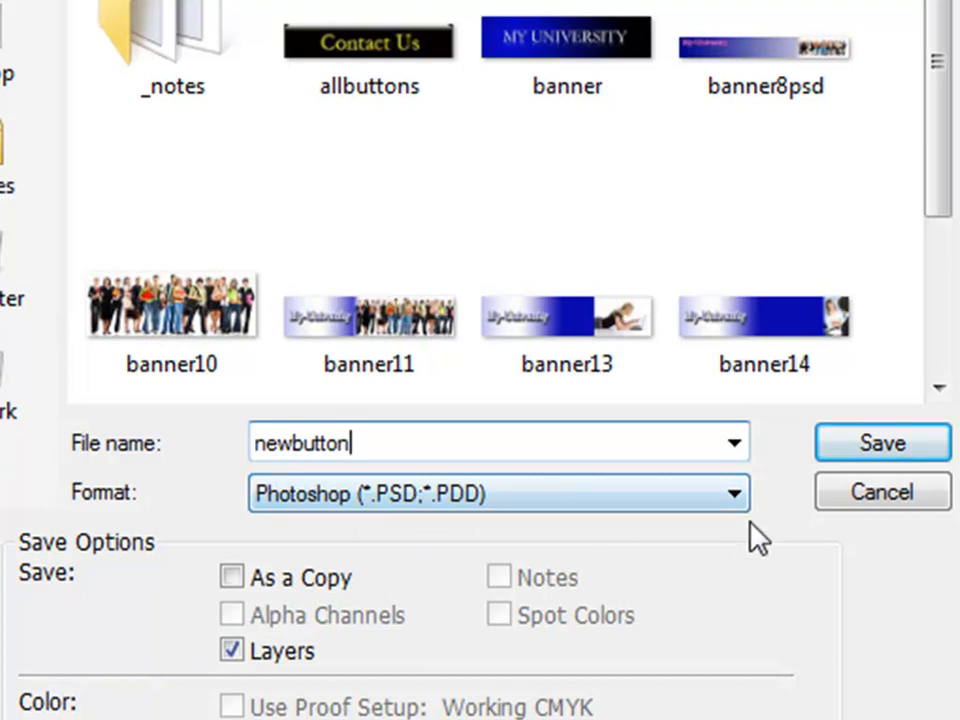
{"action": "left_click", "coordinate": [838, 445]}
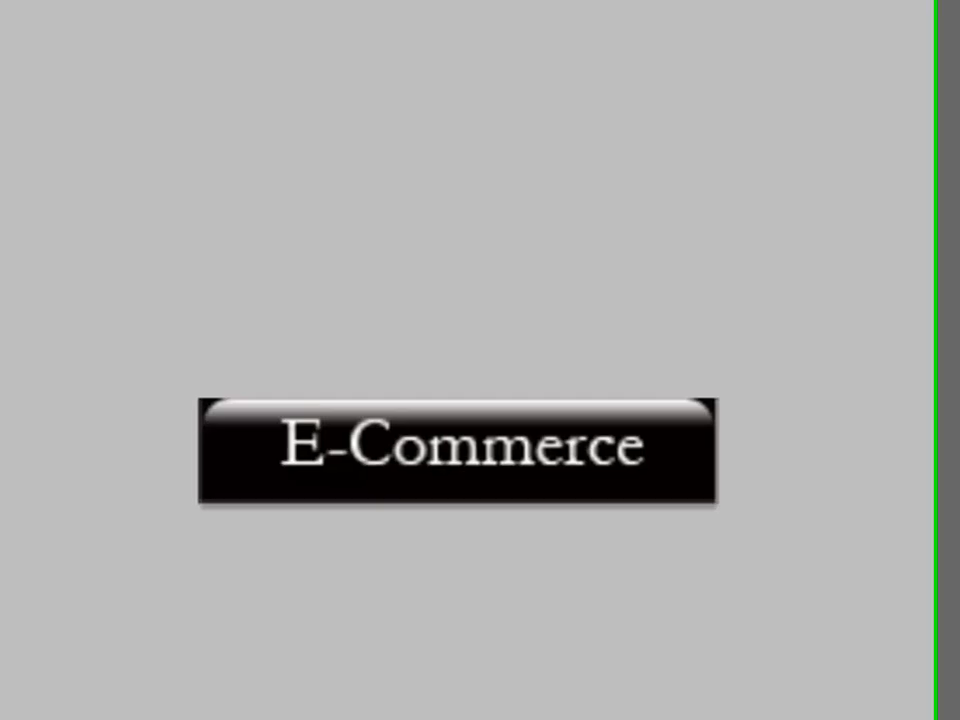
- Start saving another copy of the finished E-Commerce button
{"action": "left_click", "coordinate": [61, 18]}
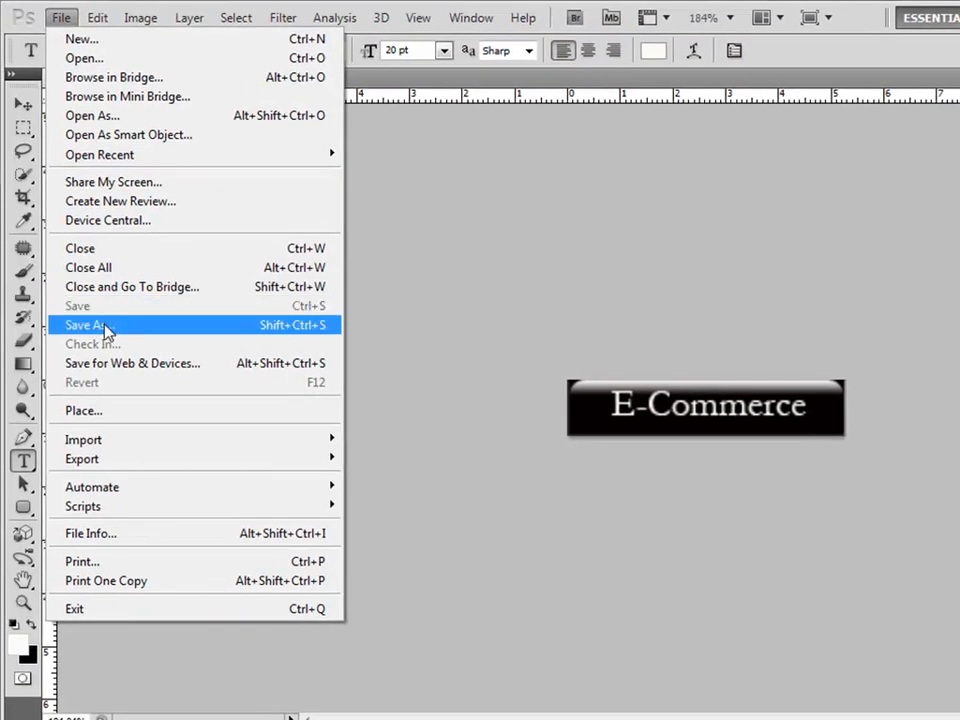